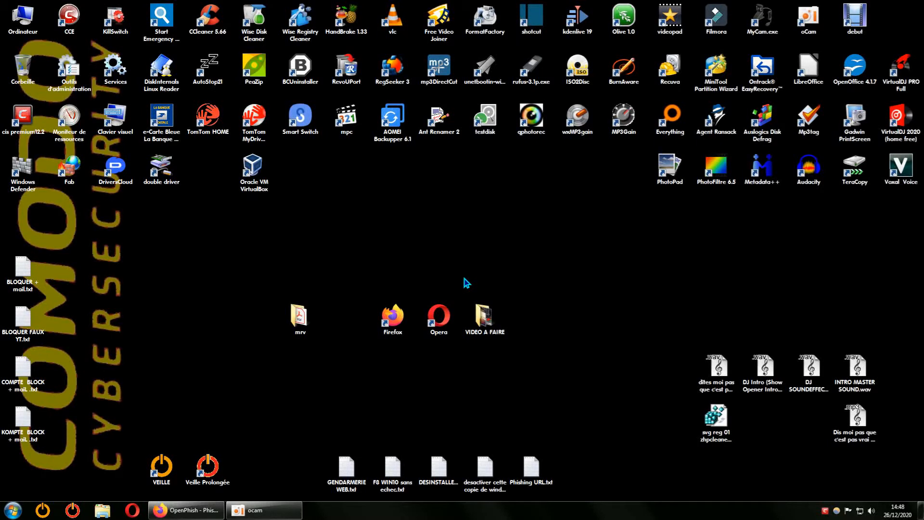
Switch to Firefox and review the Community plan's update frequency on the OpenPhish Phishing Feeds page.
left_click(201, 514)
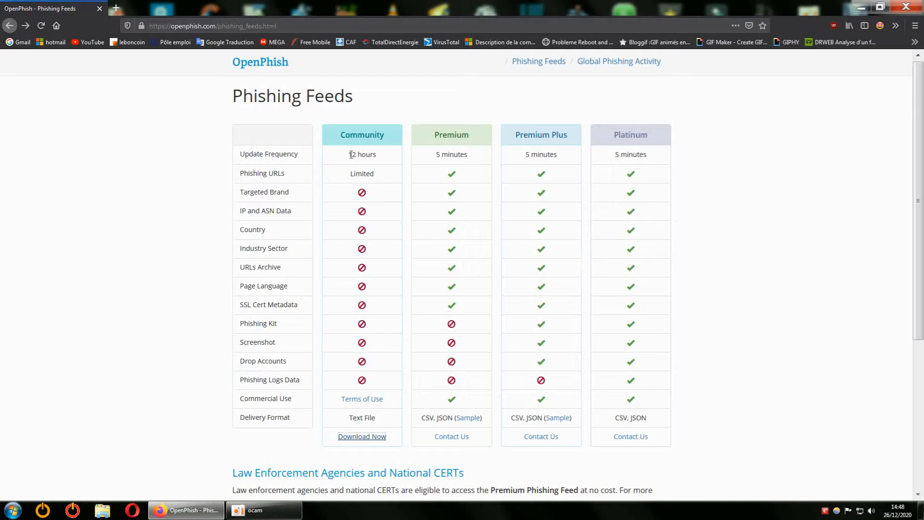
left_click_drag(342, 135, 394, 142)
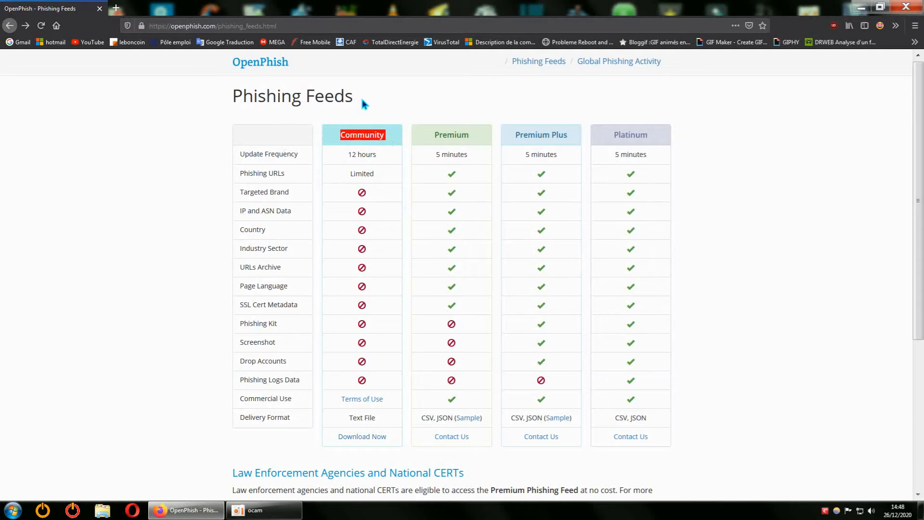
left_click_drag(360, 98, 240, 100)
left_click(220, 112)
left_click_drag(299, 155, 240, 156)
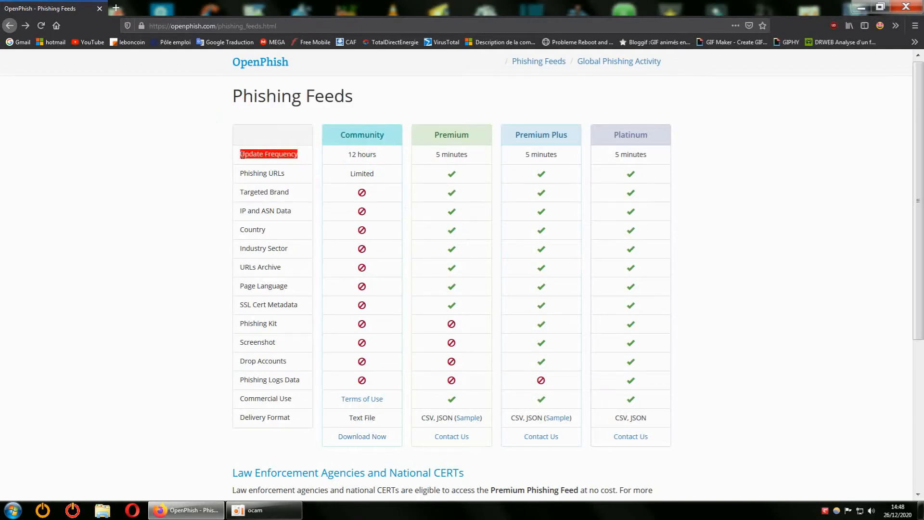
left_click(205, 169)
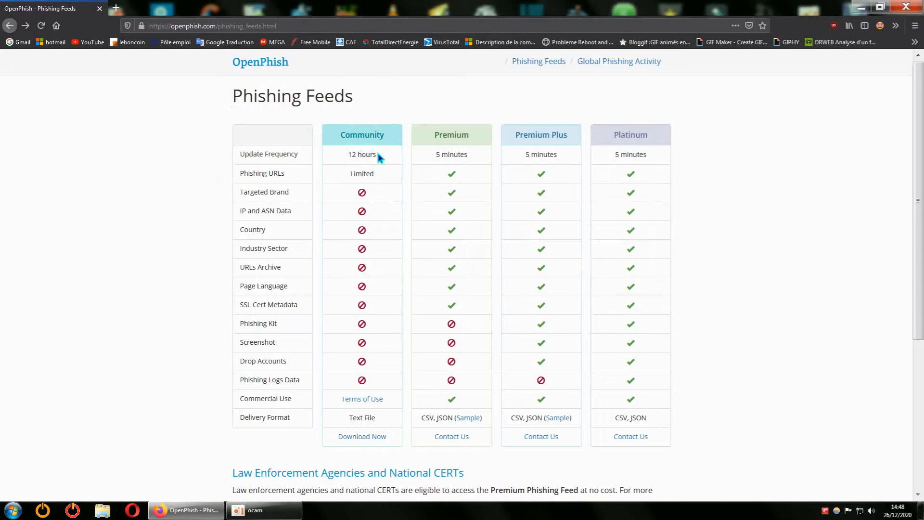
left_click_drag(377, 155, 345, 135)
left_click(152, 181)
Open the Community plan's feed of phishing URLs and look through the list.
left_click(366, 436)
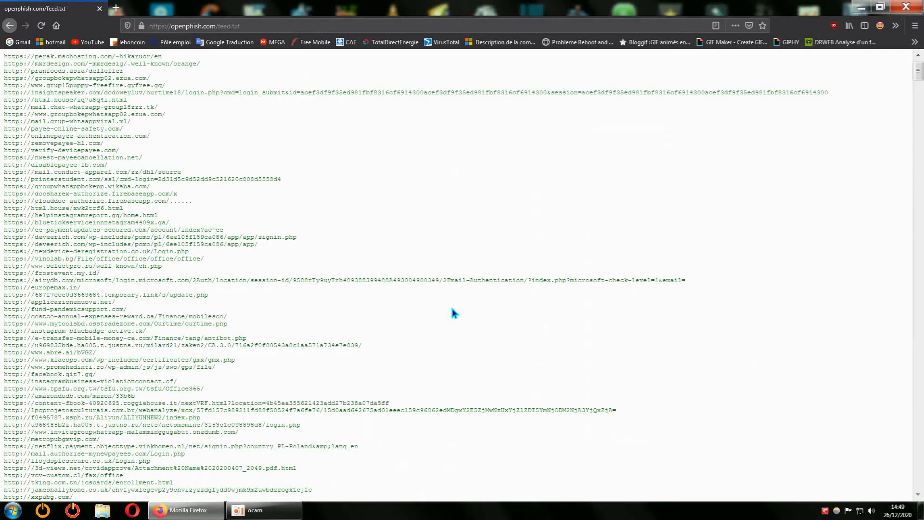
scroll(617, 292, "down", 15)
scroll(621, 303, "down", 15)
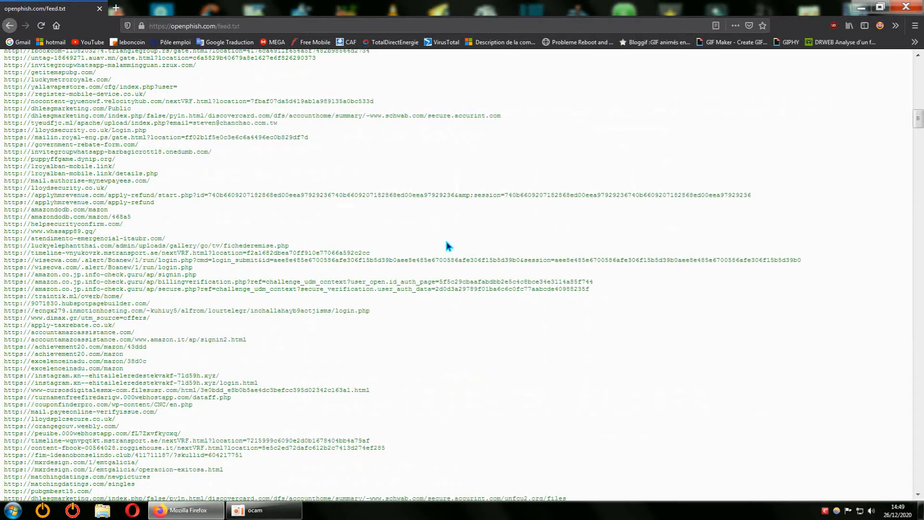
right_click(344, 195)
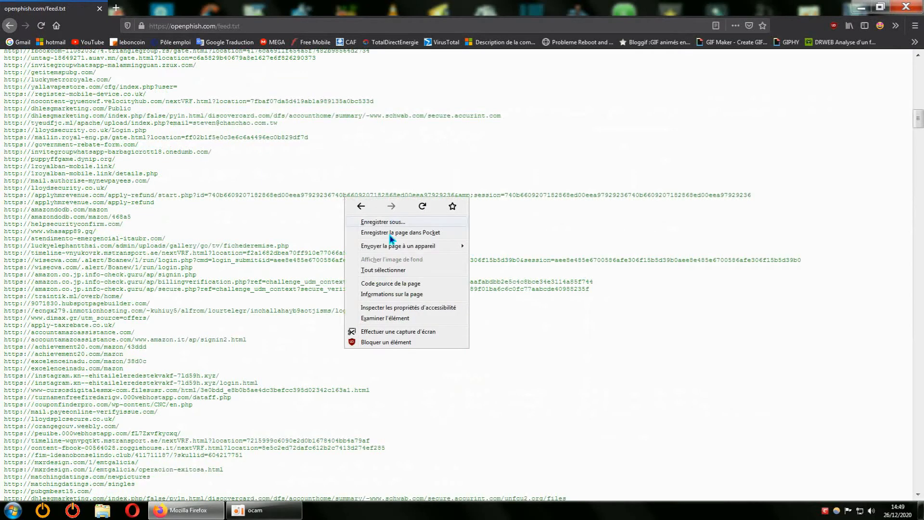
left_click(384, 268)
scroll(803, 339, "down", 10)
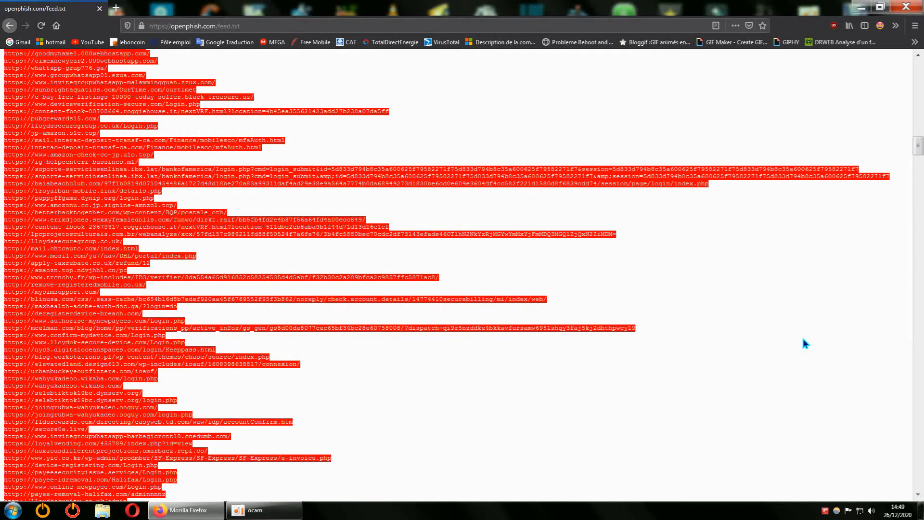
scroll(792, 347, "down", 10)
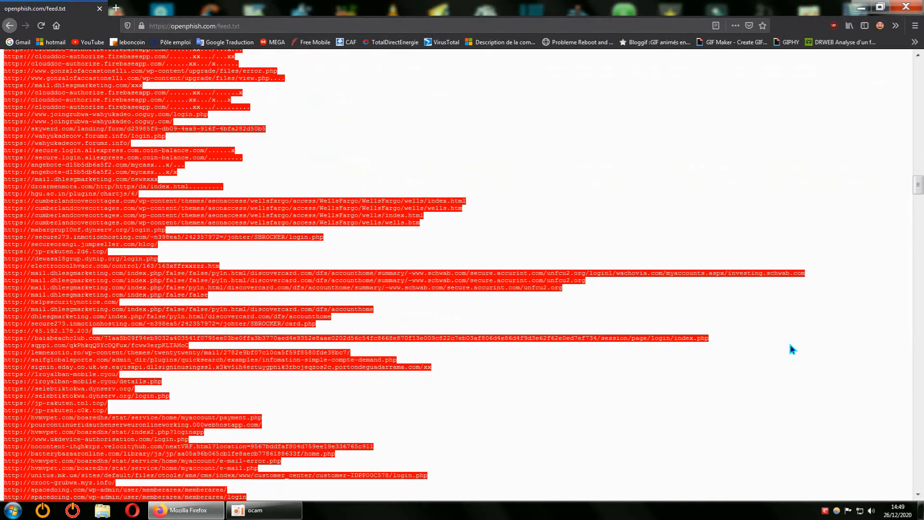
scroll(790, 345, "down", 10)
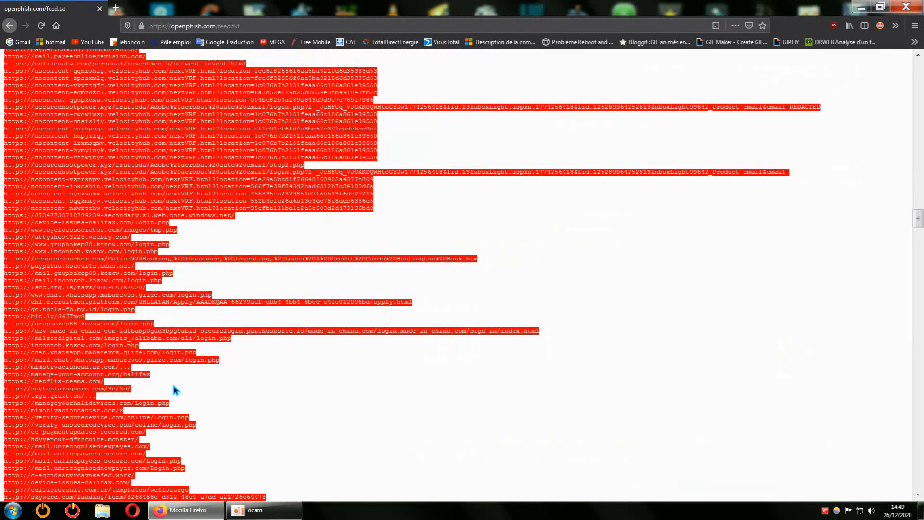
left_click(172, 383)
scroll(283, 388, "down", 4)
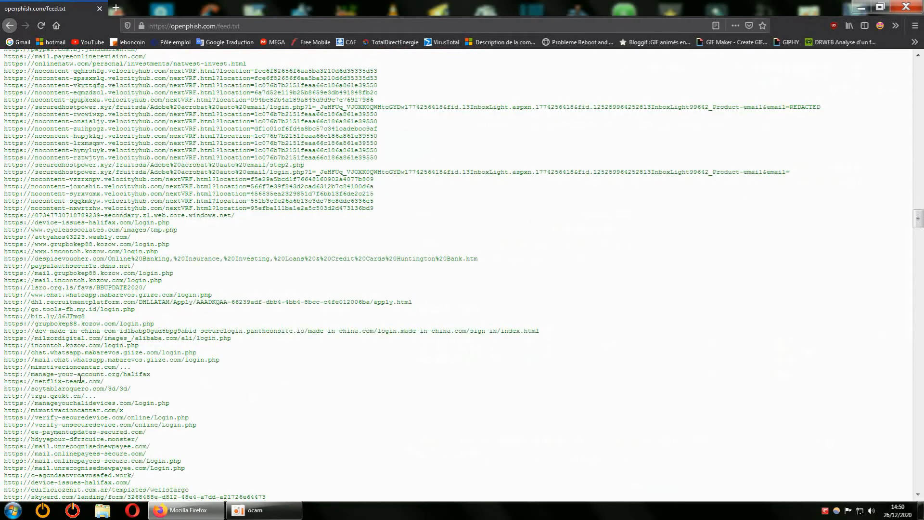
left_click_drag(20, 353, 5, 361)
left_click(372, 394)
Select the entire URL list in the OpenPhish feed and minimize the browser window.
right_click(285, 192)
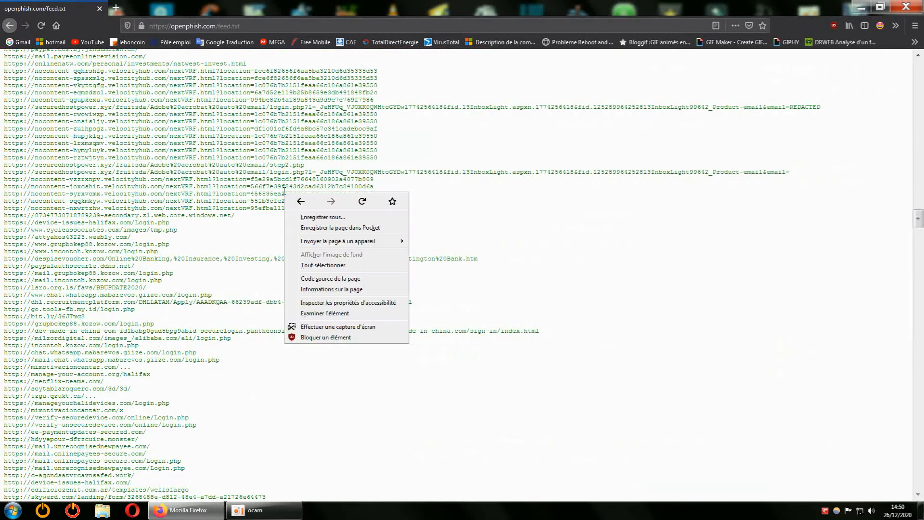
left_click(323, 266)
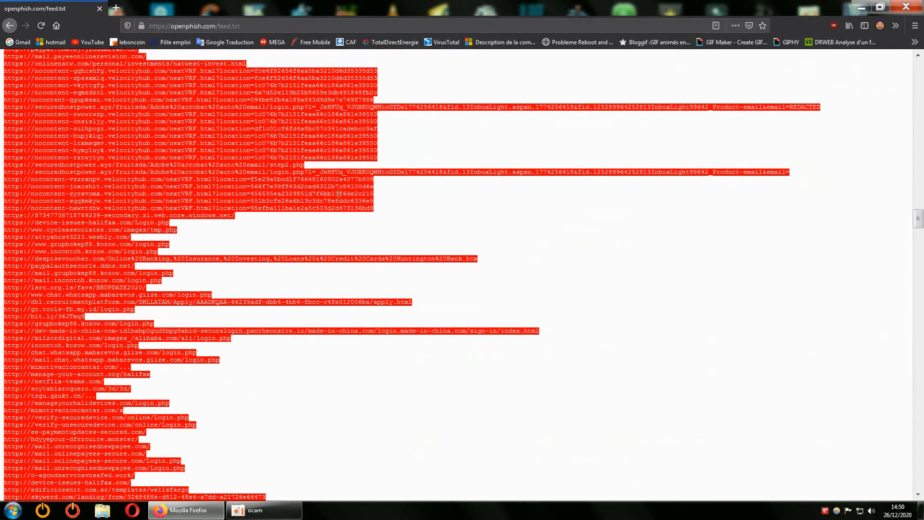
left_click(865, 10)
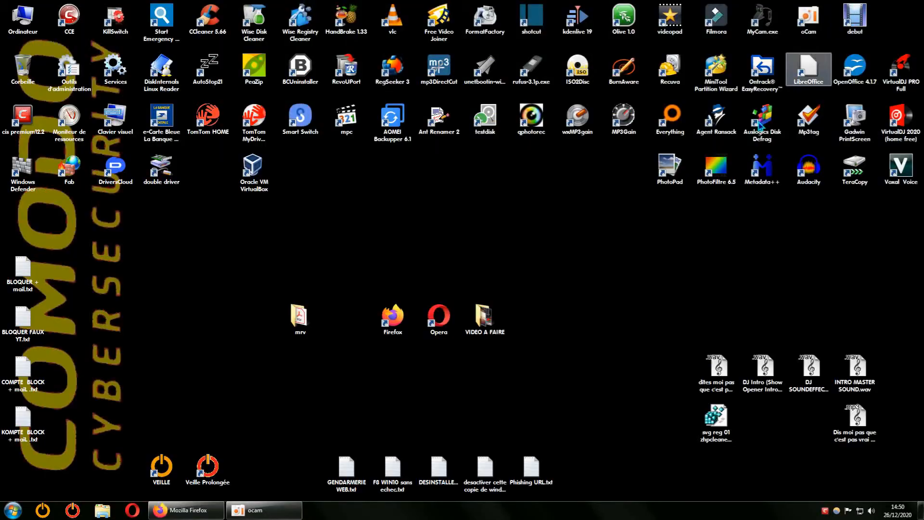
Move the Phishing URL.txt file to an empty spot on the desktop, just above and beside the VIDEO A FAIRE folder.
left_click_drag(534, 475, 581, 272)
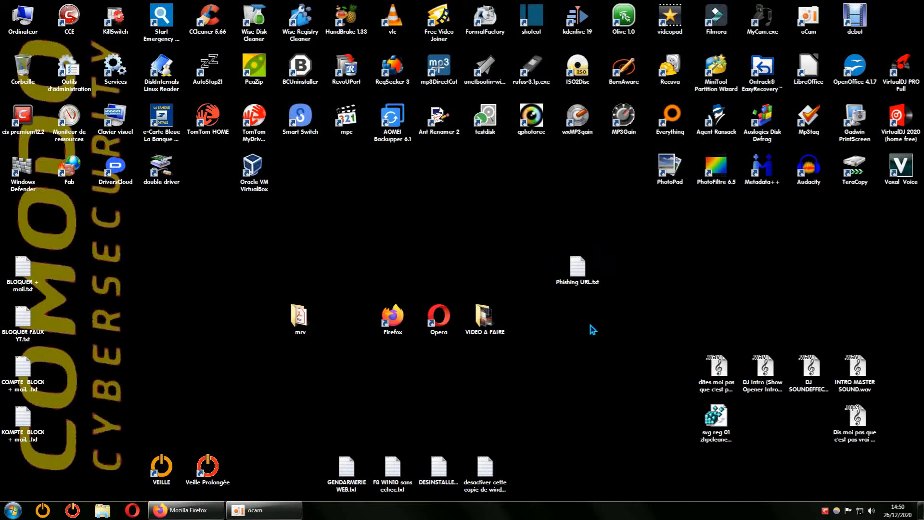
left_click(643, 298)
right_click(647, 260)
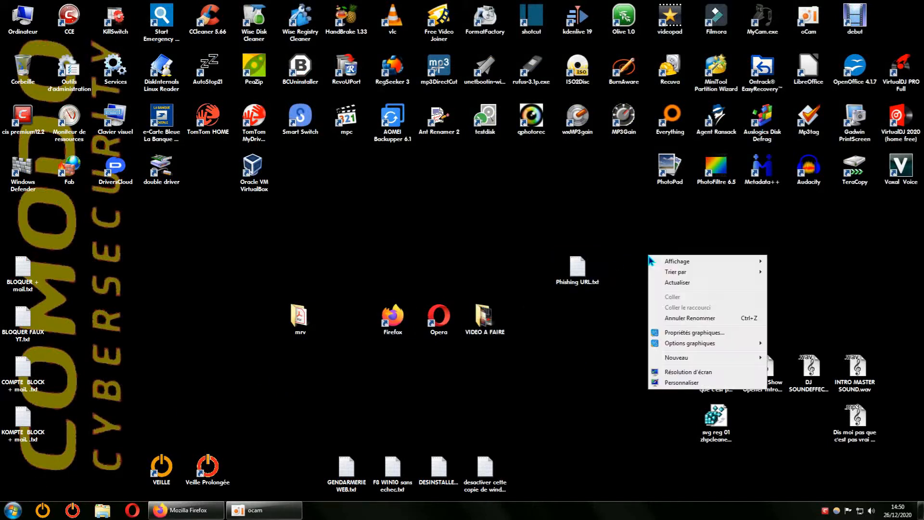
left_click(630, 293)
right_click(630, 293)
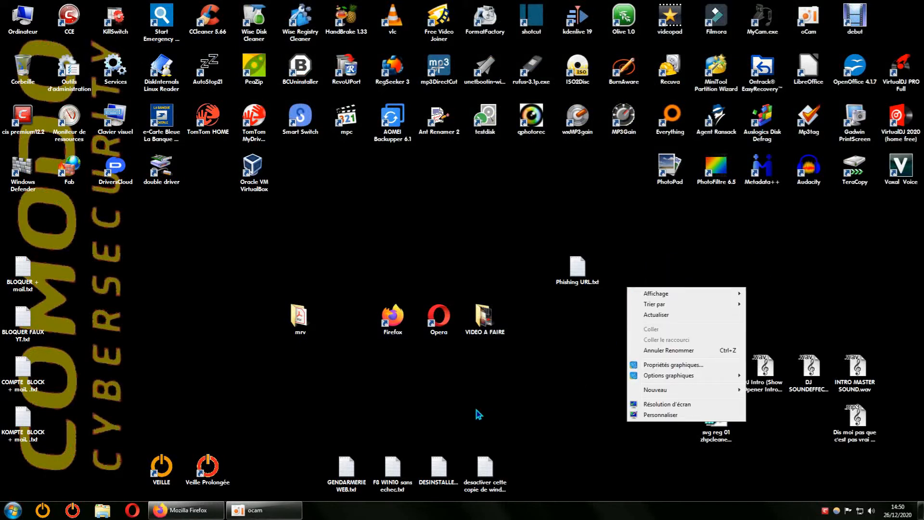
left_click(541, 403)
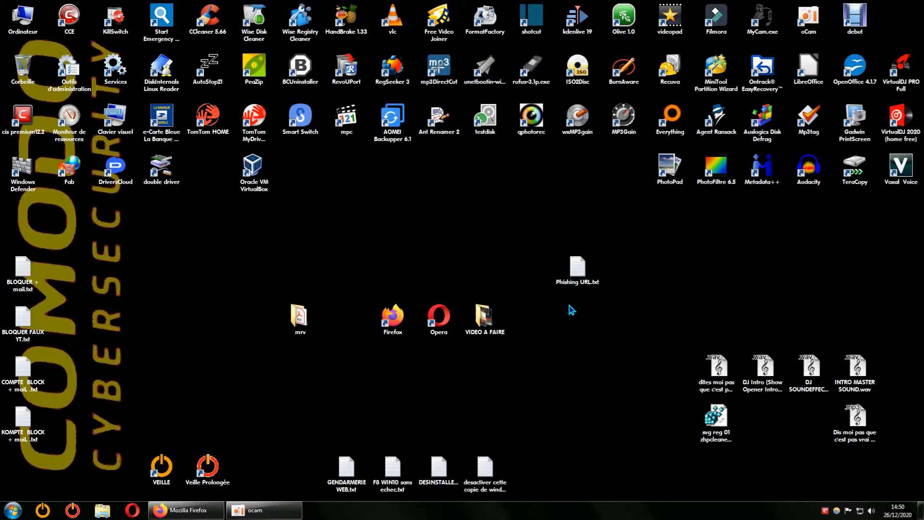
Open Phishing URL.txt in Notepad, look through its list of phishing URLs, and close the file.
double_click(580, 280)
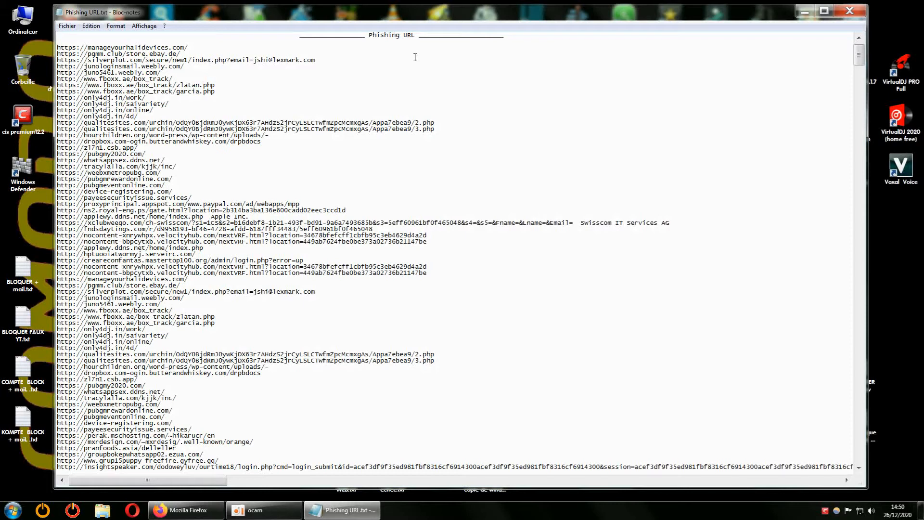
scroll(486, 306, "down", 20)
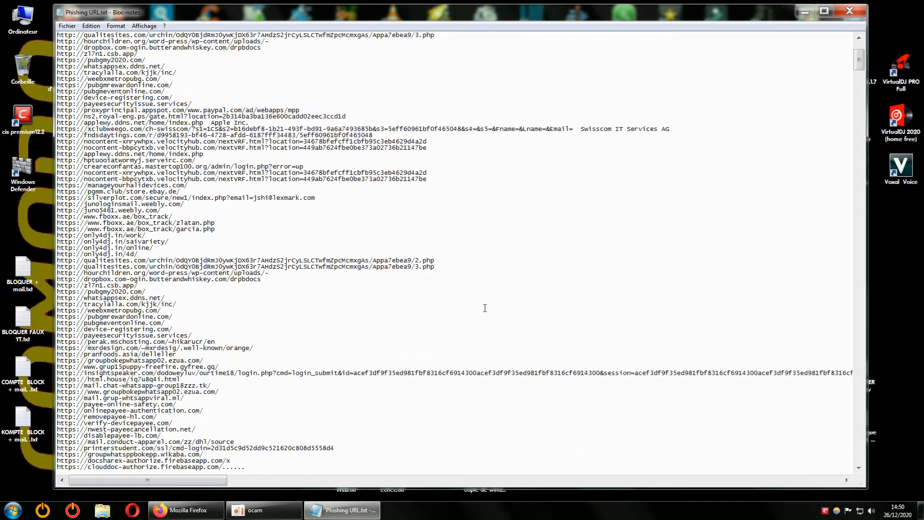
scroll(486, 307, "down", 20)
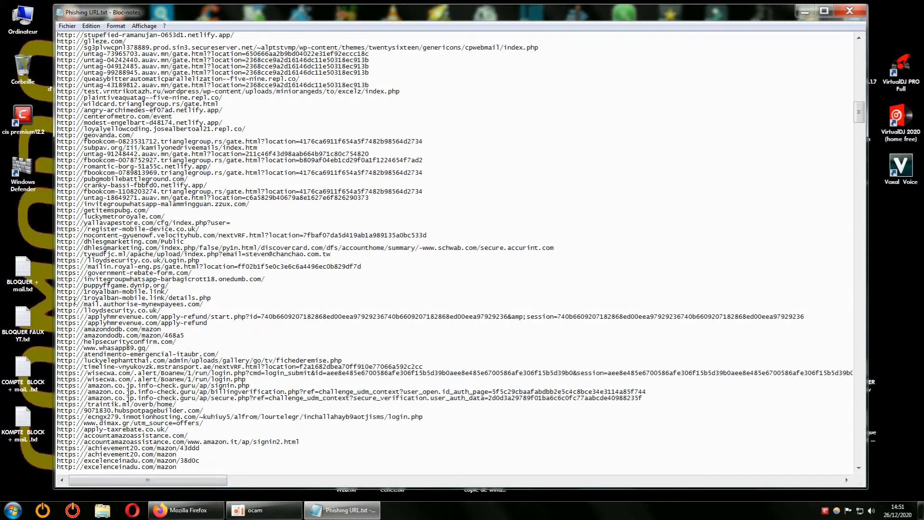
scroll(140, 310, "down", 20)
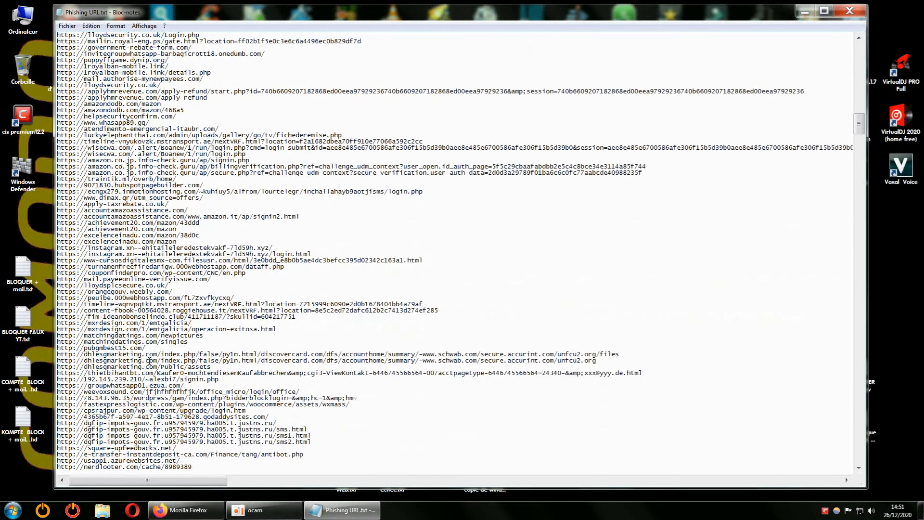
scroll(150, 361, "down", 8)
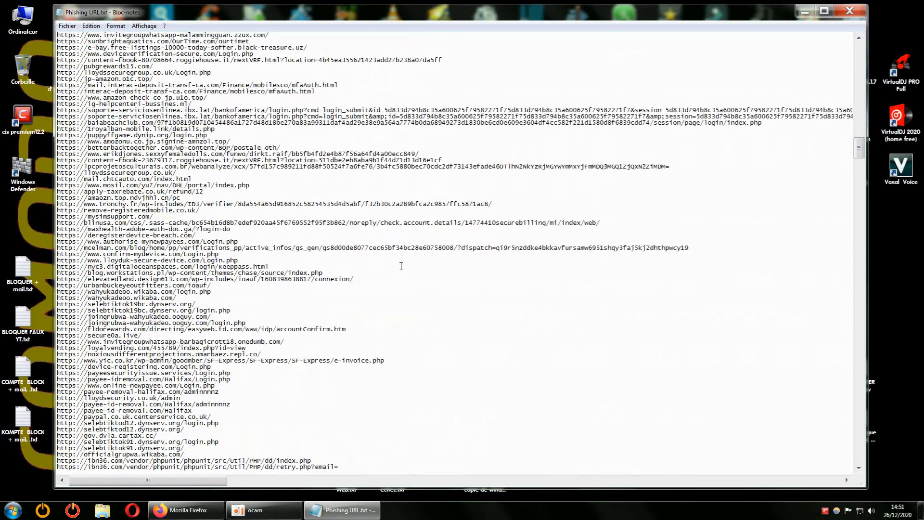
left_click(850, 12)
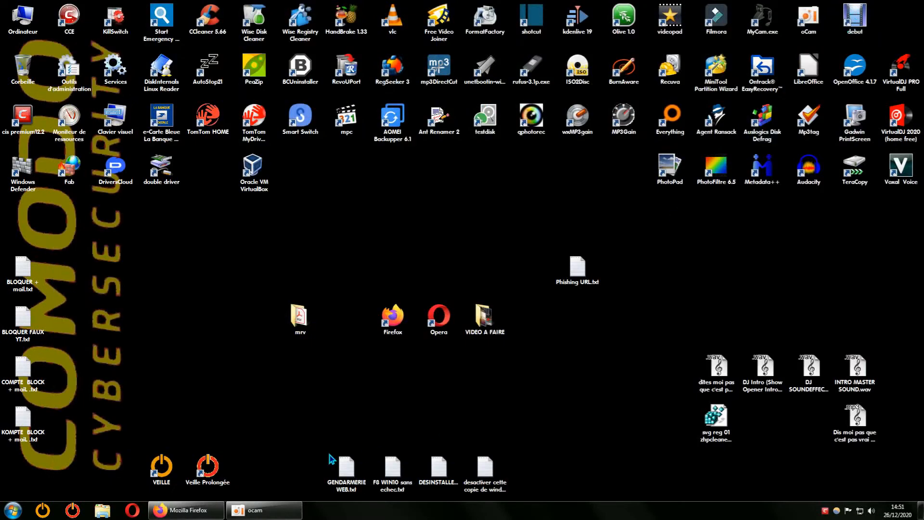
Switch back to Firefox and review the Community plan's details and its feed once more before minimizing the browser.
left_click(188, 512)
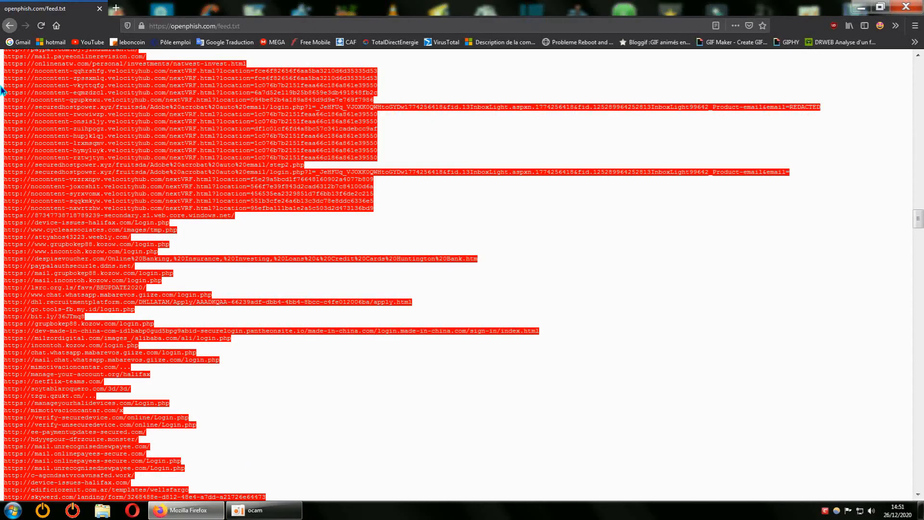
left_click(8, 27)
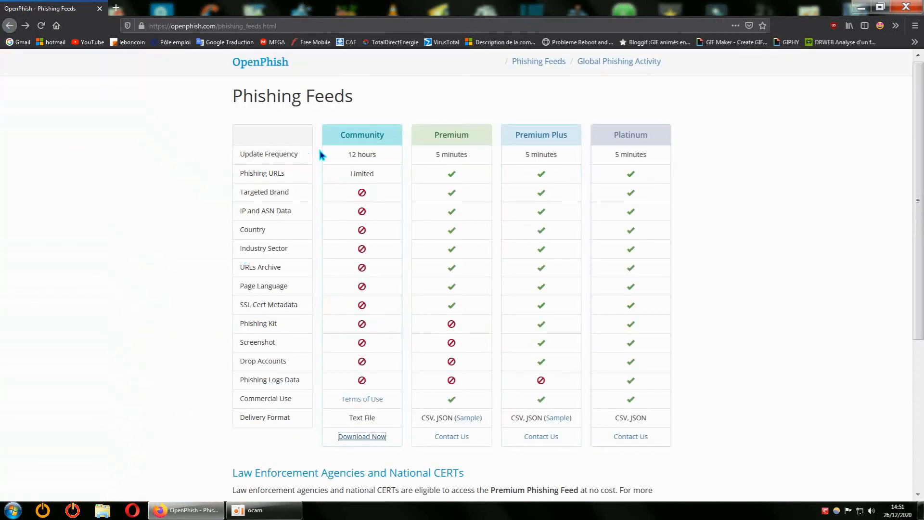
left_click_drag(348, 154, 377, 174)
left_click(365, 436)
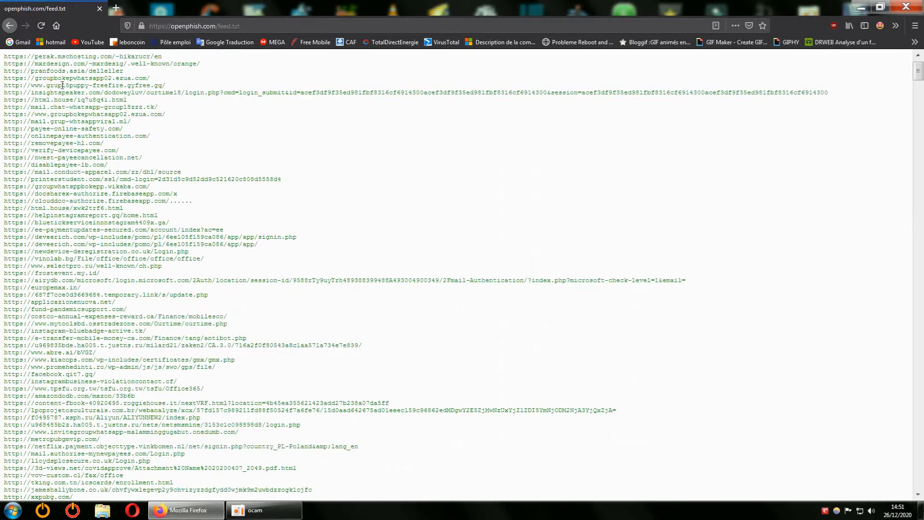
left_click(10, 27)
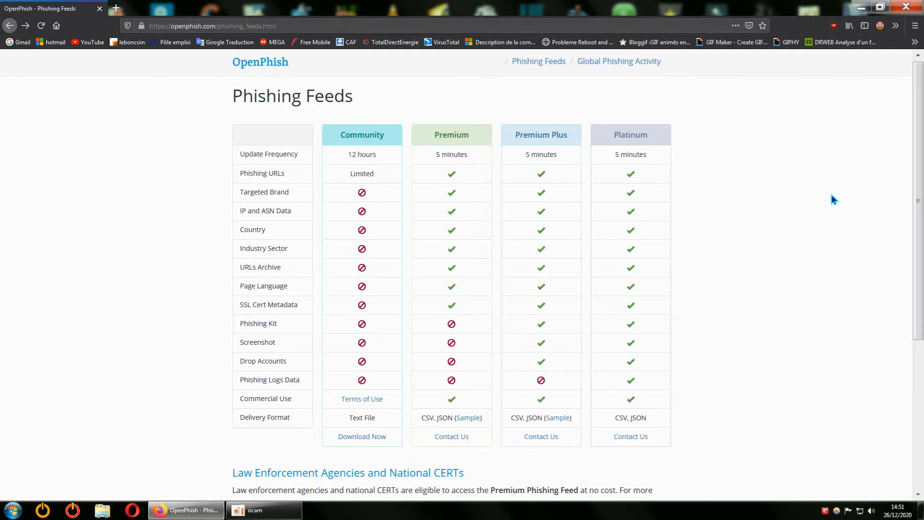
left_click(860, 7)
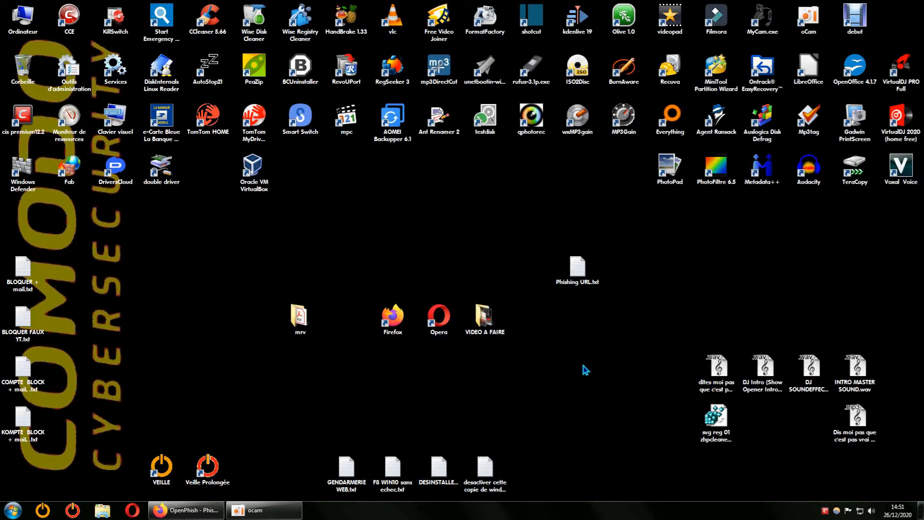
Launch Comodo Internet Security and show the categories of its website filtering in the advanced settings.
double_click(25, 129)
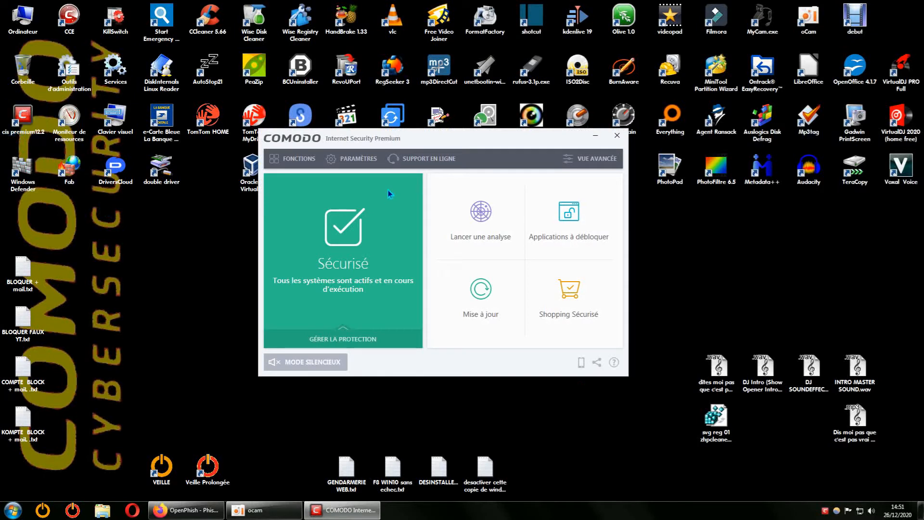
left_click(357, 159)
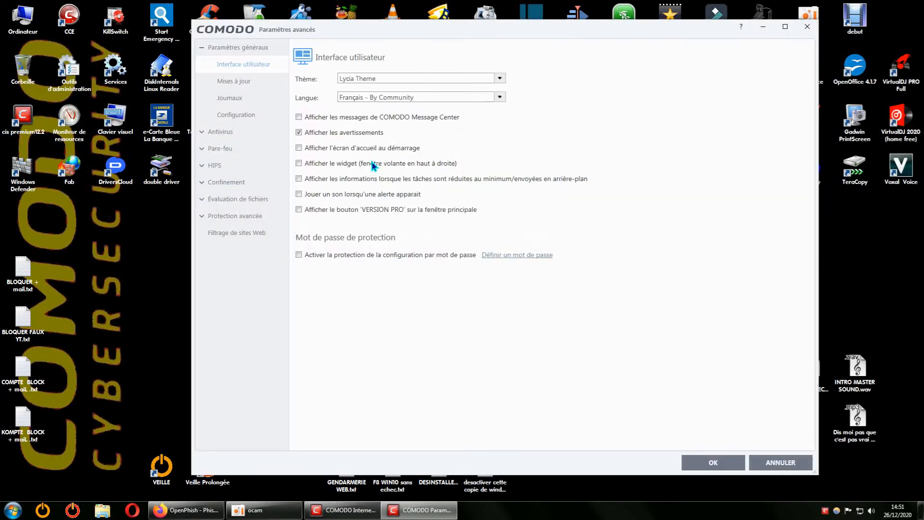
left_click(250, 234)
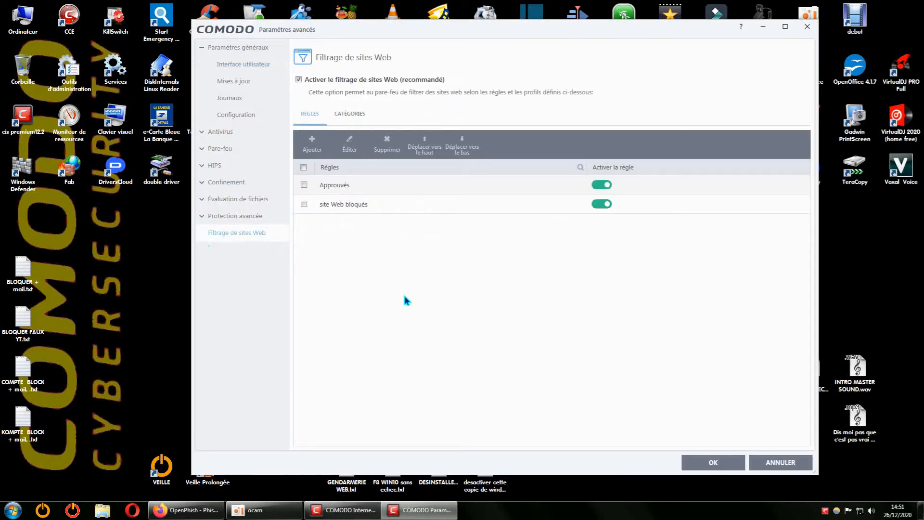
left_click(350, 116)
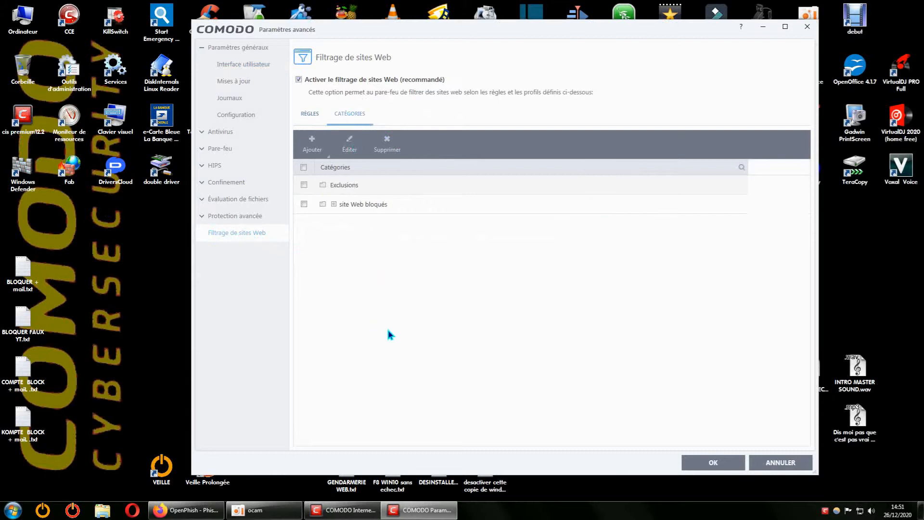
Try to import the sites from Phishing URL.txt on the desktop into the site Web bloqués category.
right_click(365, 206)
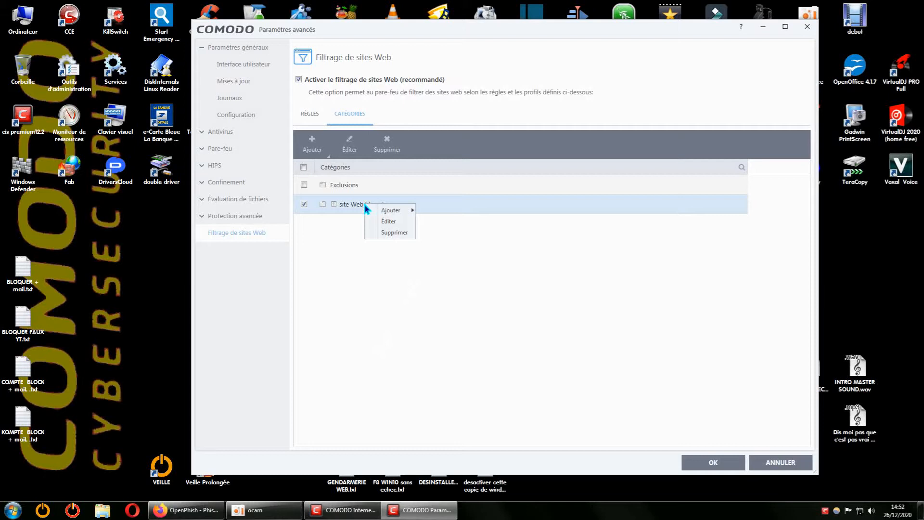
mouse_move(392, 214)
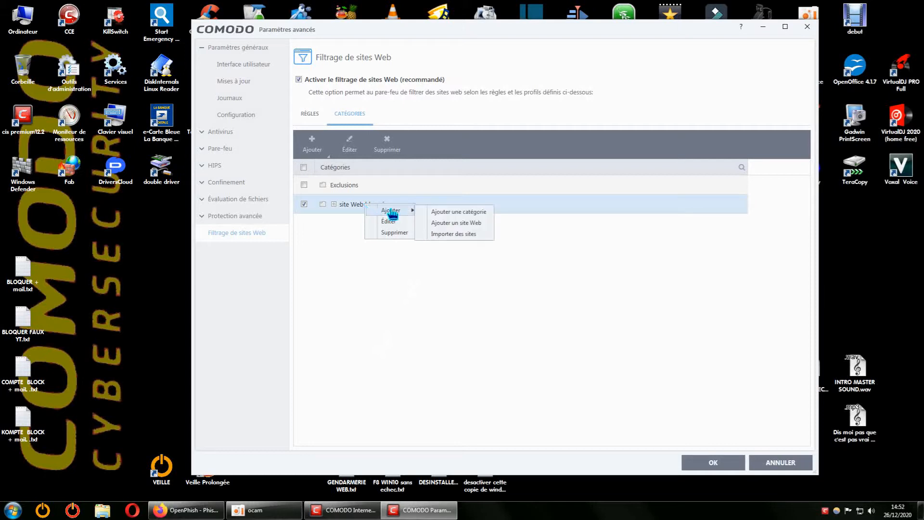
left_click(453, 234)
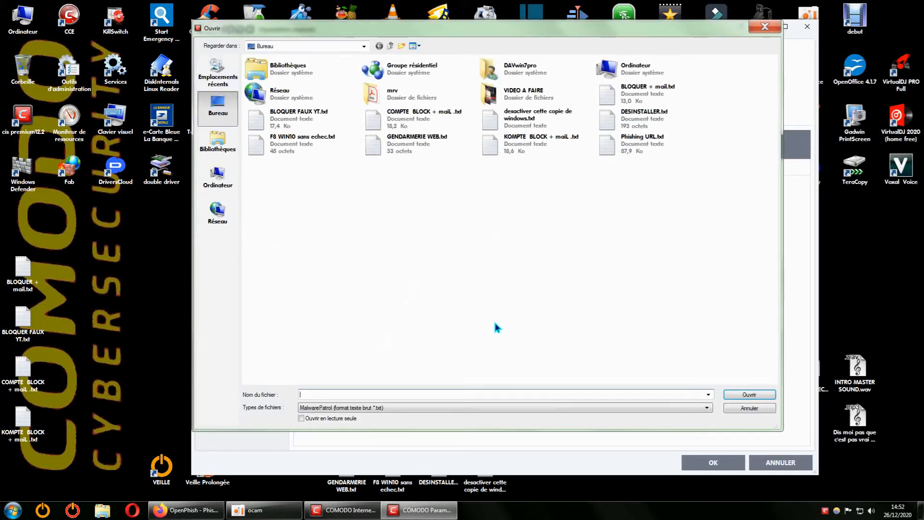
left_click_drag(717, 35, 541, 92)
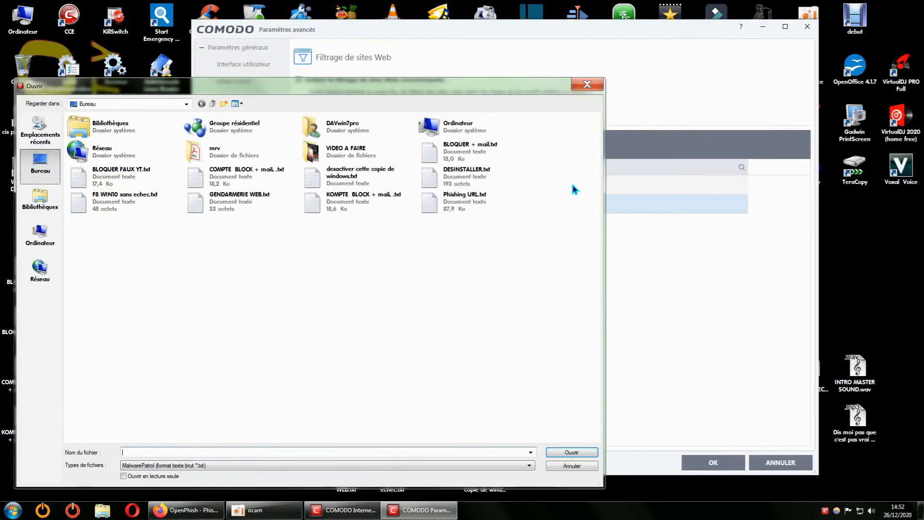
left_click(765, 30)
left_click_drag(527, 90, 536, 80)
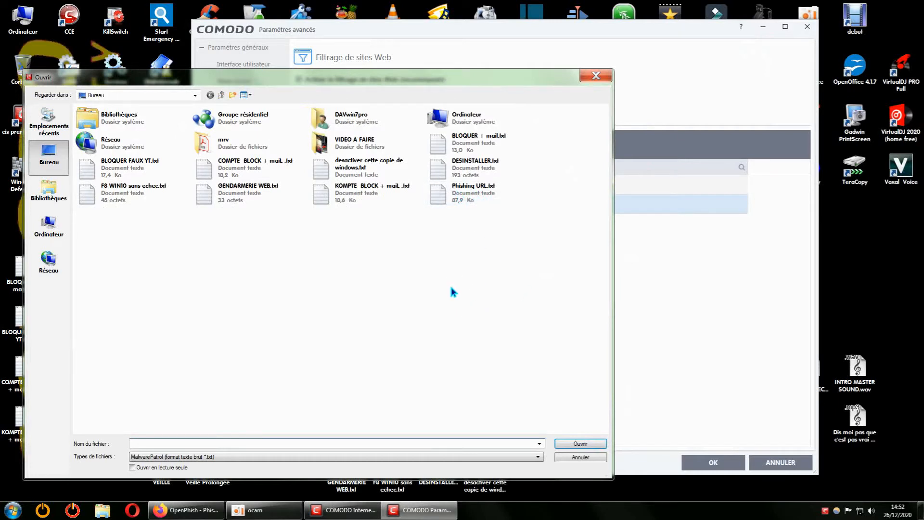
left_click(477, 198)
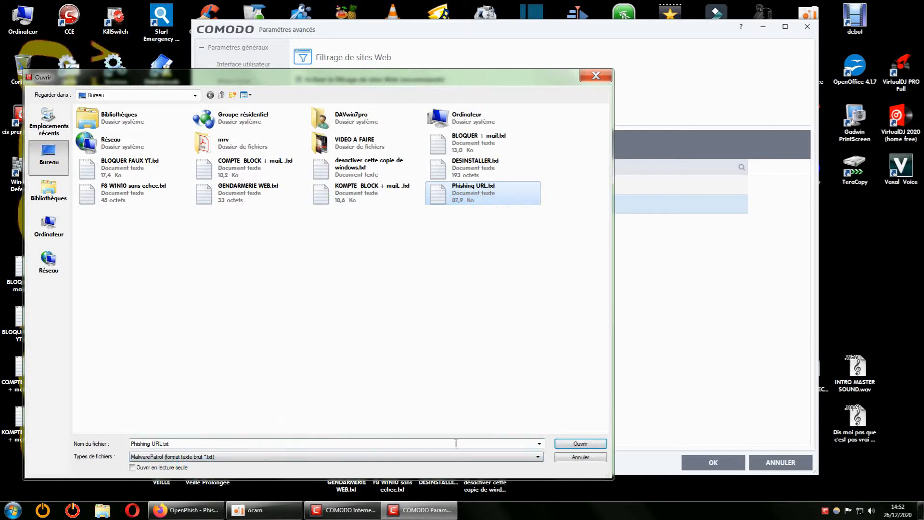
left_click(597, 77)
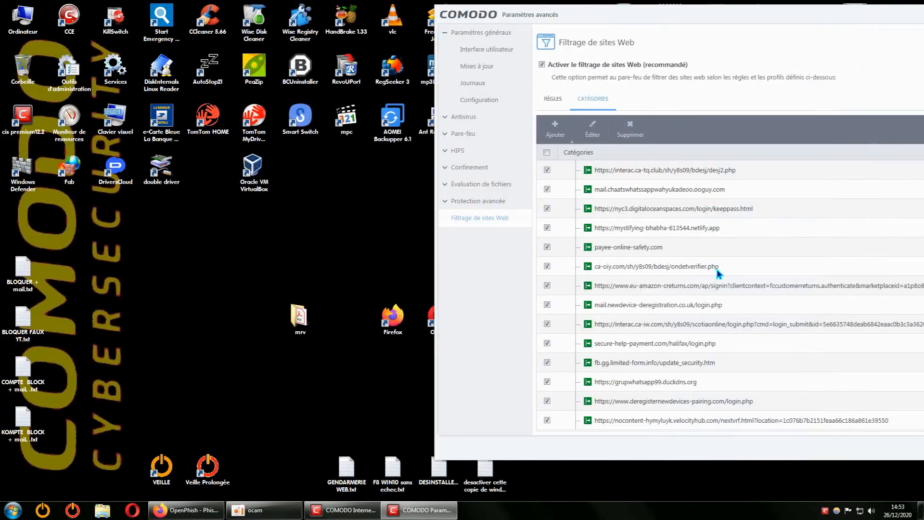
Look through the blocked websites and copy the address tbaatonaaalihahahyatkhawrat.blogspot.com from its entry, leaving the entry unedited.
scroll(718, 273, "down", 15)
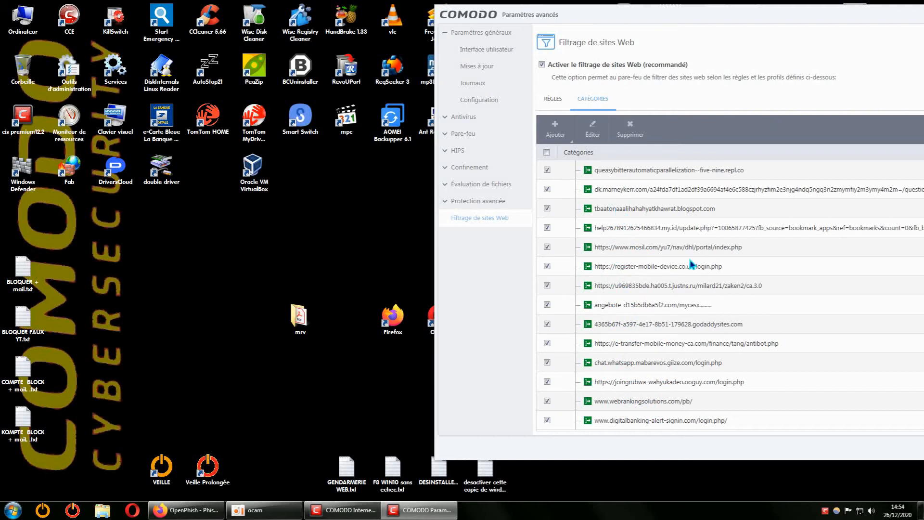
right_click(689, 211)
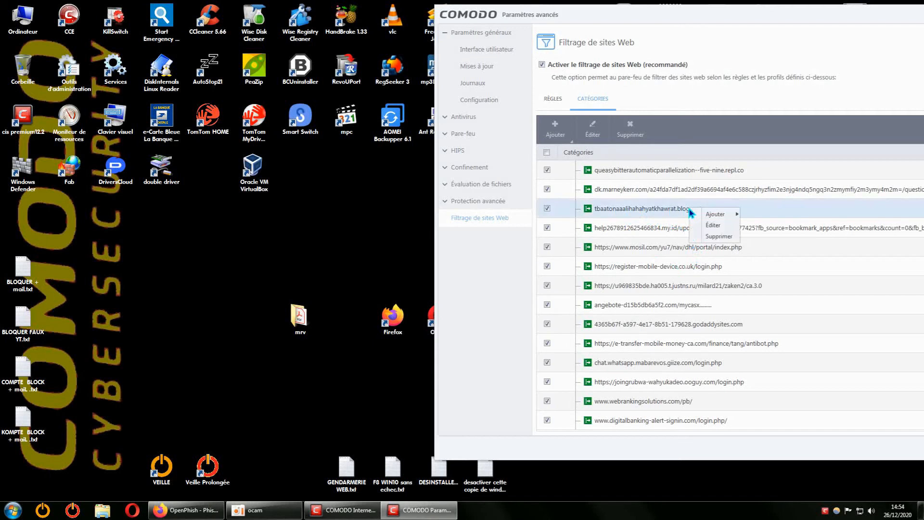
left_click(712, 225)
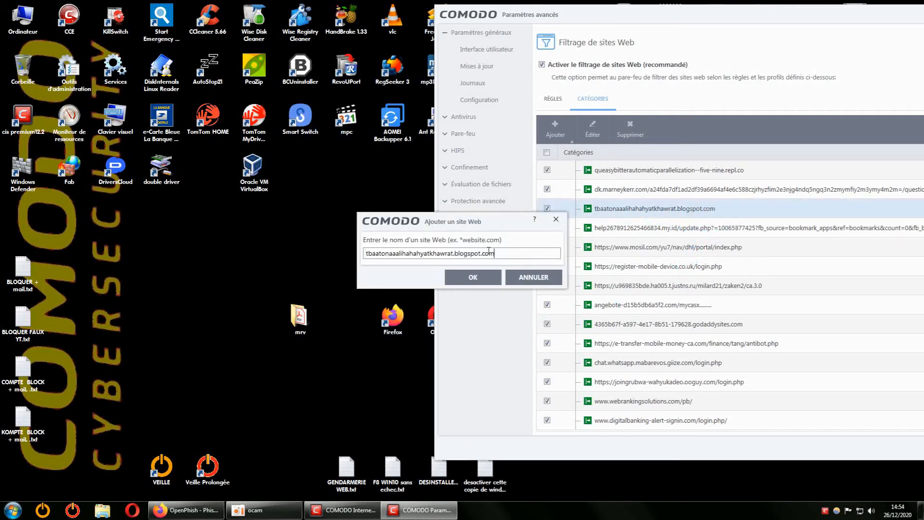
left_click_drag(499, 254, 364, 254)
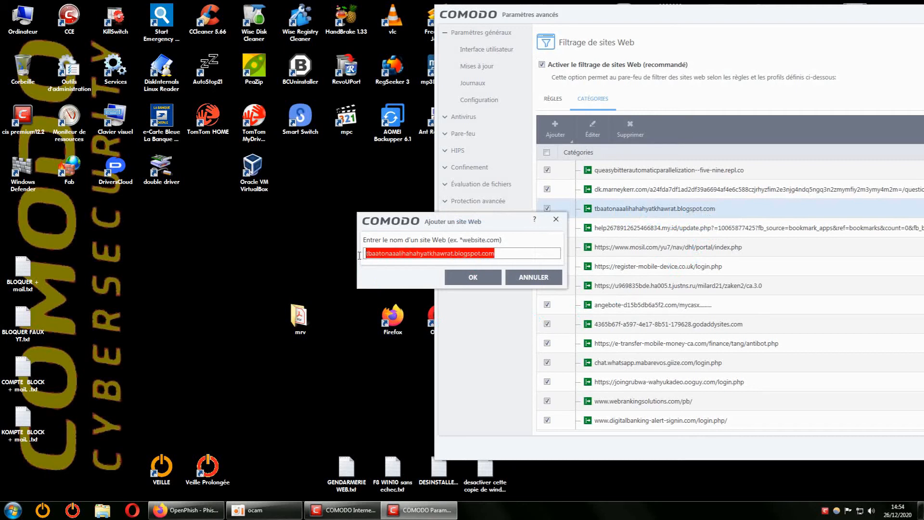
right_click(379, 254)
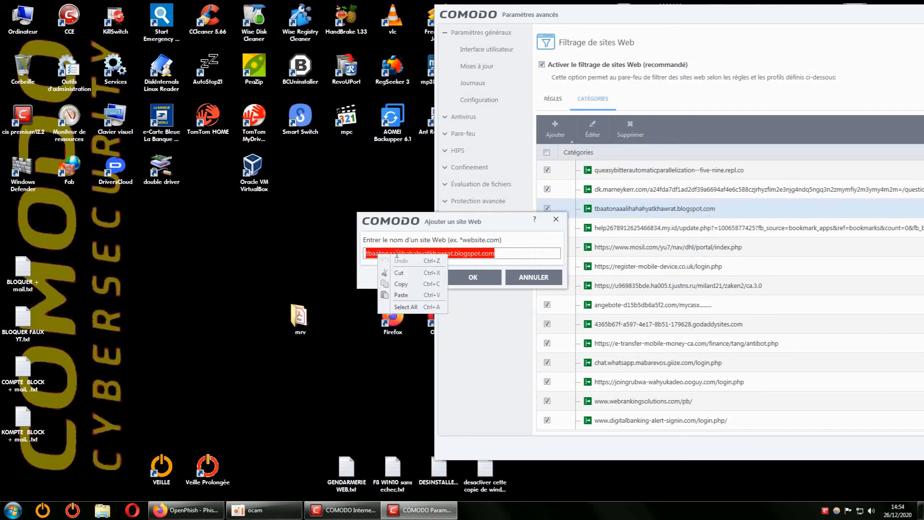
left_click(405, 284)
left_click(534, 279)
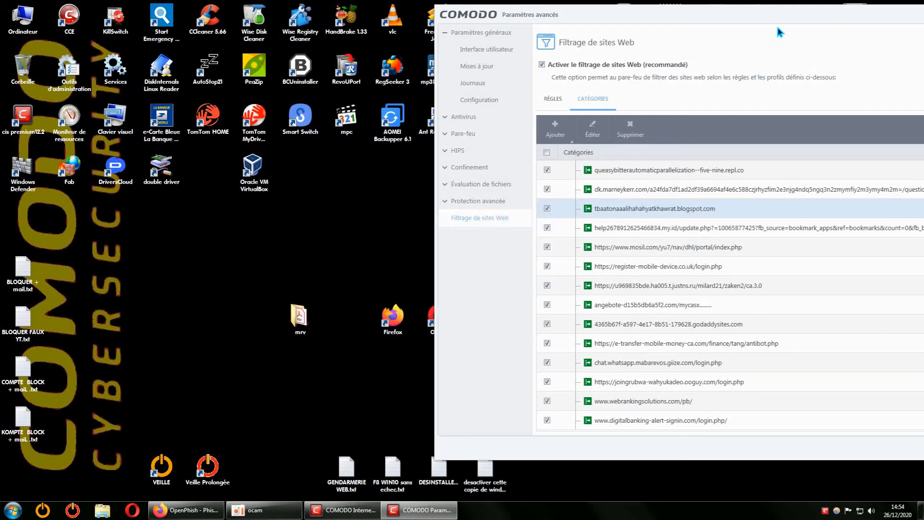
Bring the advanced settings window fully into view, close it, and close the main Comodo window.
left_click_drag(834, 17, 501, 94)
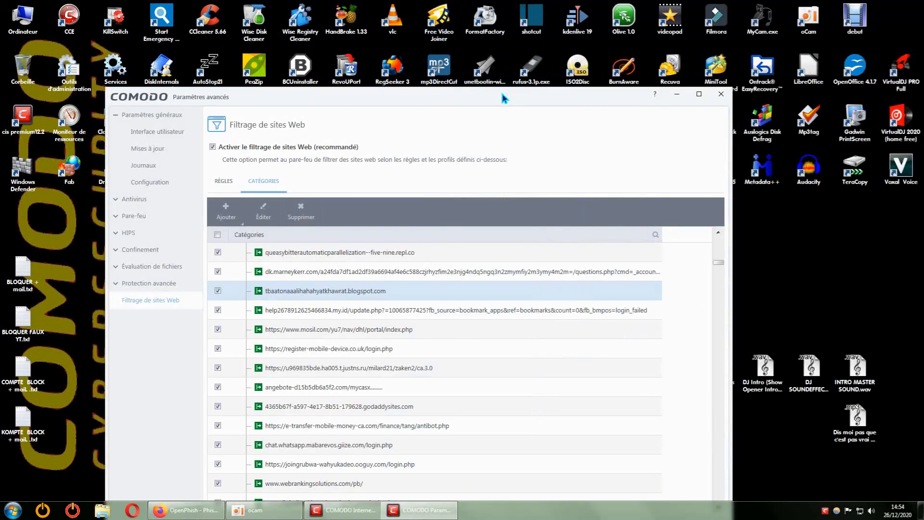
left_click(700, 97)
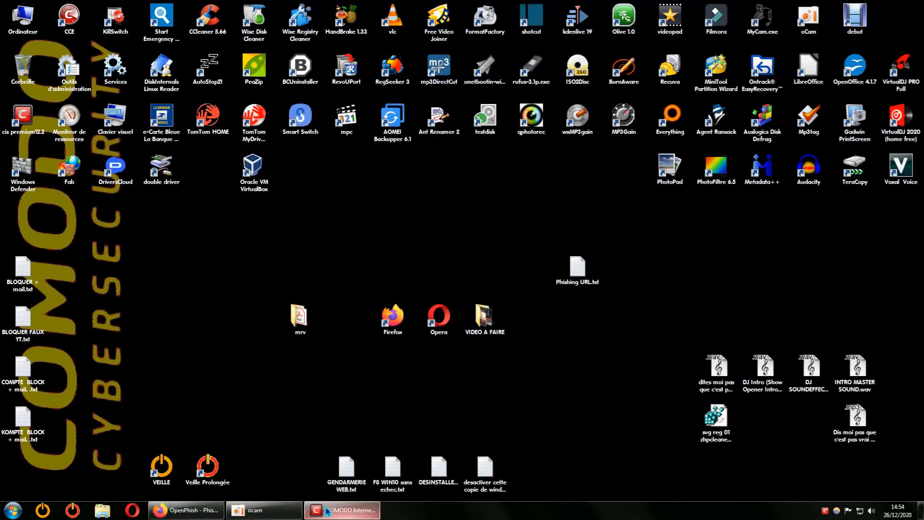
left_click(342, 510)
left_click(467, 134)
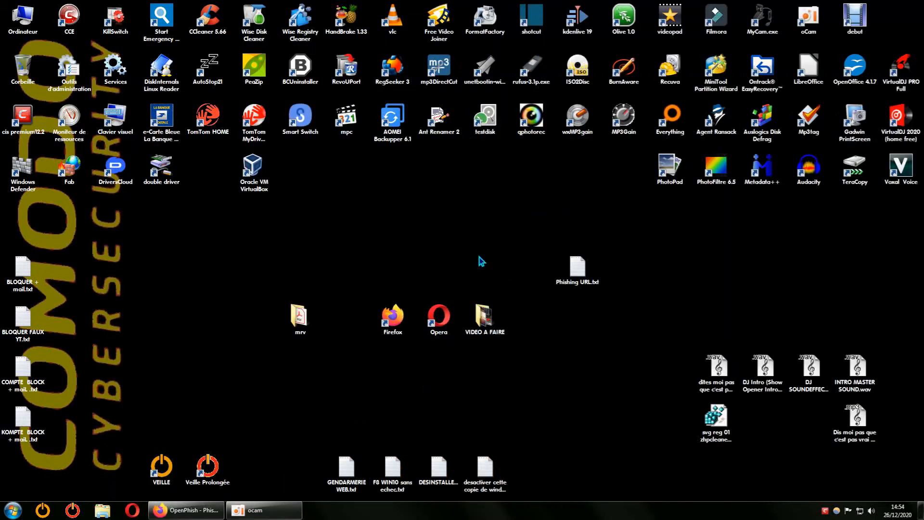
Launch Opera, load the copied blogspot address to test whether the site is blocked, and close the browser.
double_click(439, 326)
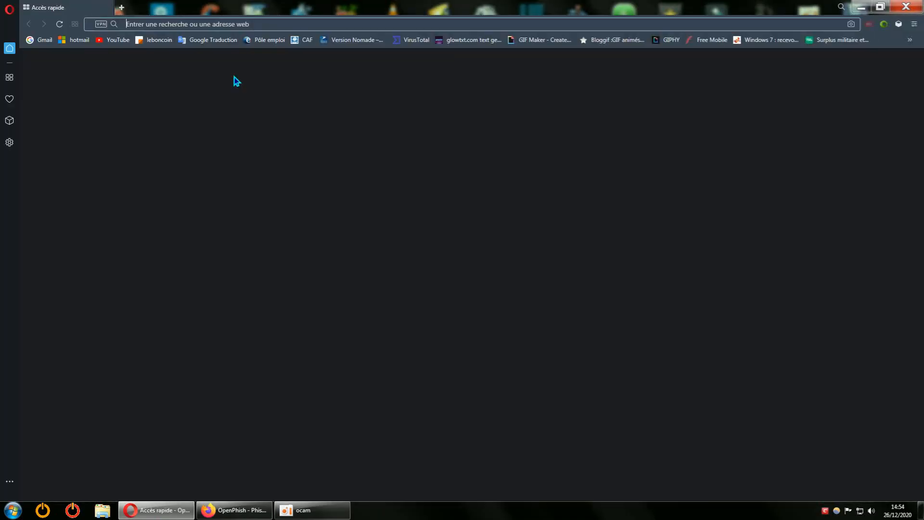
right_click(152, 24)
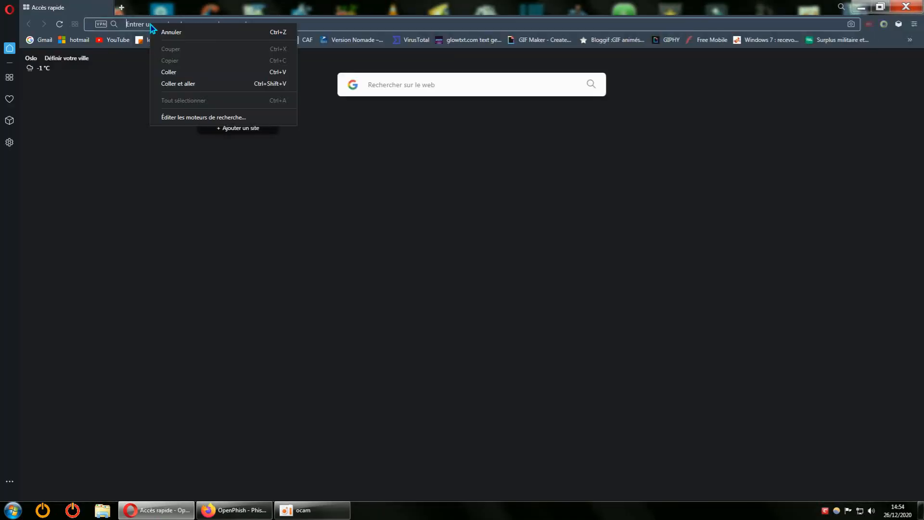
left_click(186, 72)
key("Return")
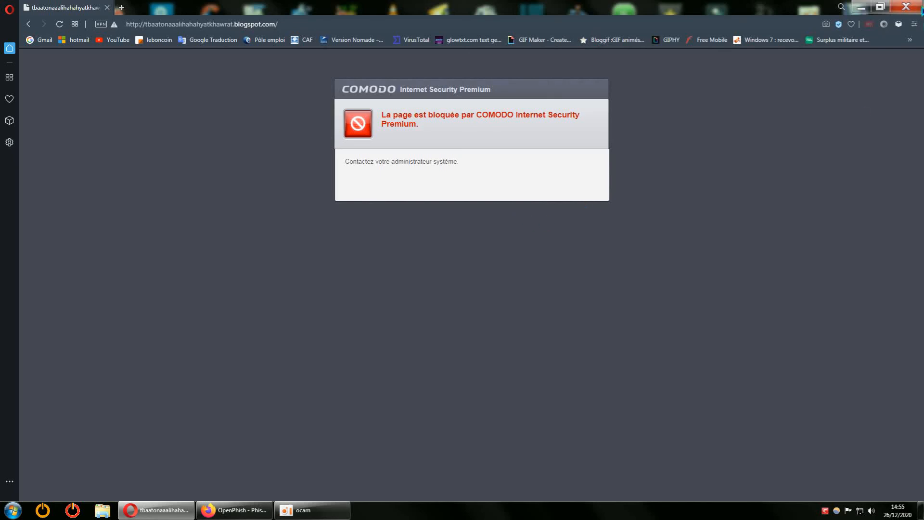
left_click(906, 7)
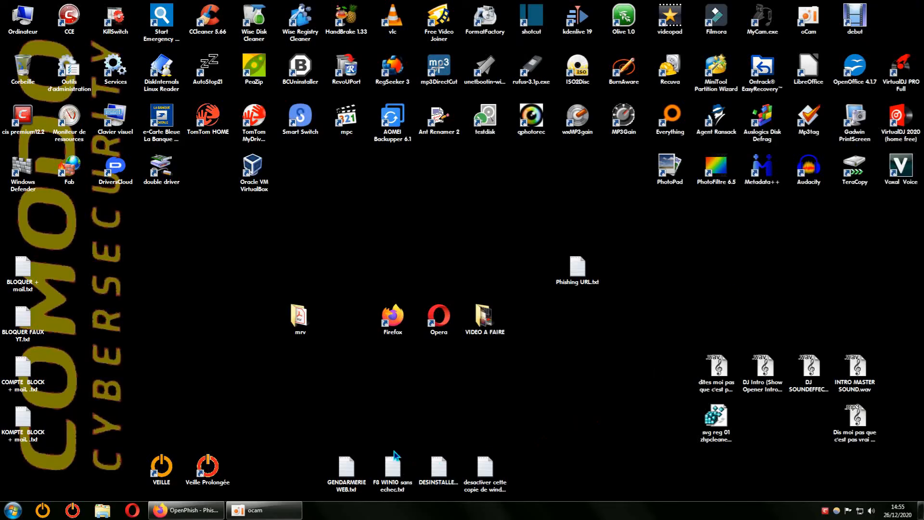